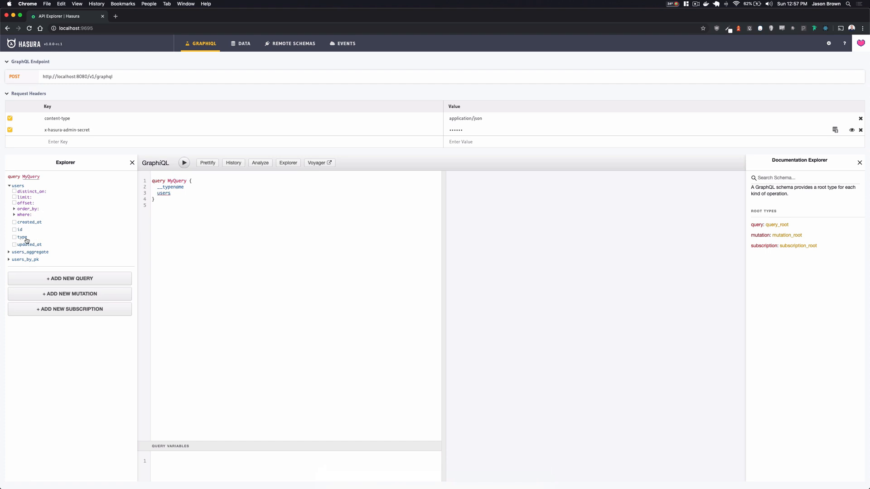
Start a new table in the public schema and name it users_types.
{"action": "left_click", "coordinate": [237, 44]}
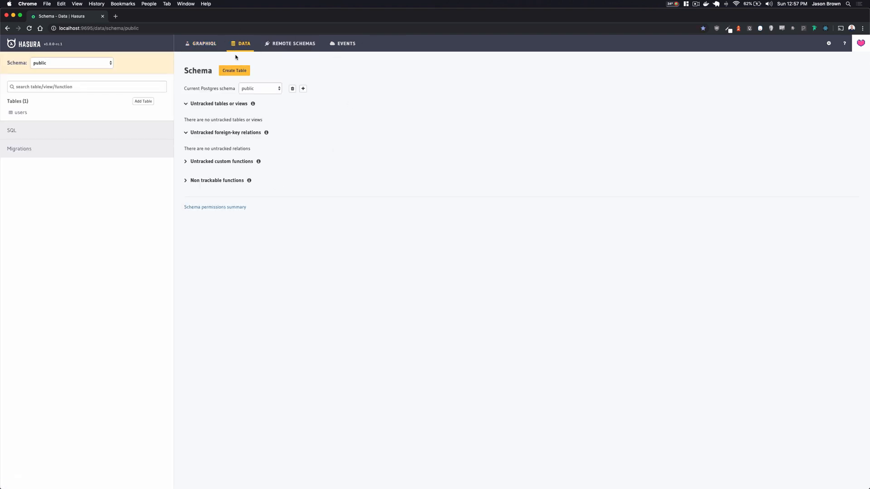
{"action": "left_click", "coordinate": [225, 76]}
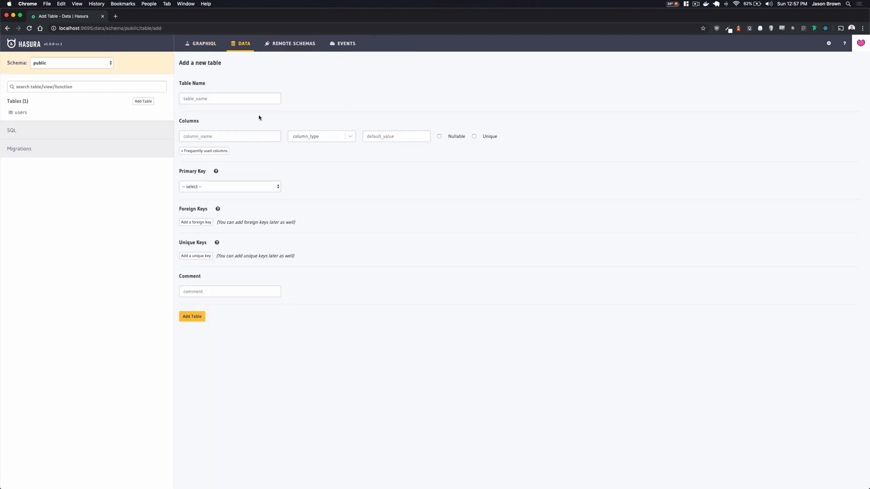
{"action": "left_click", "coordinate": [231, 98]}
{"action": "type", "text": "users_types"}
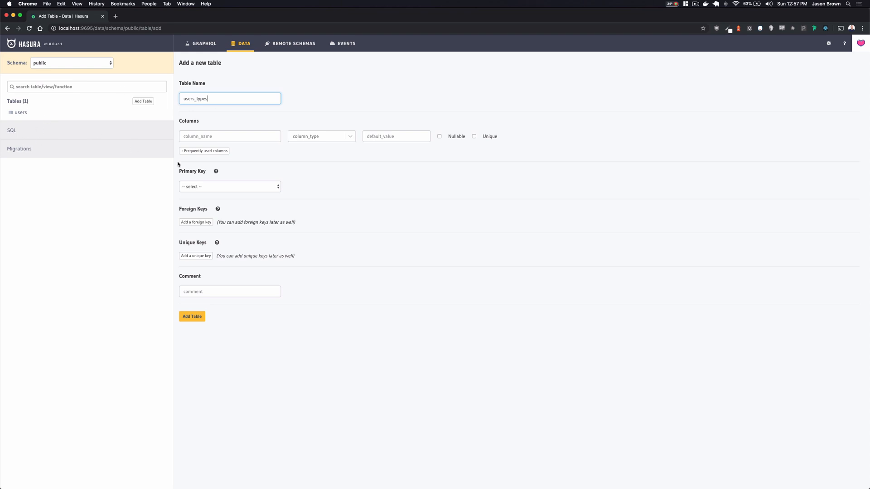
{"action": "left_click", "coordinate": [369, 249]}
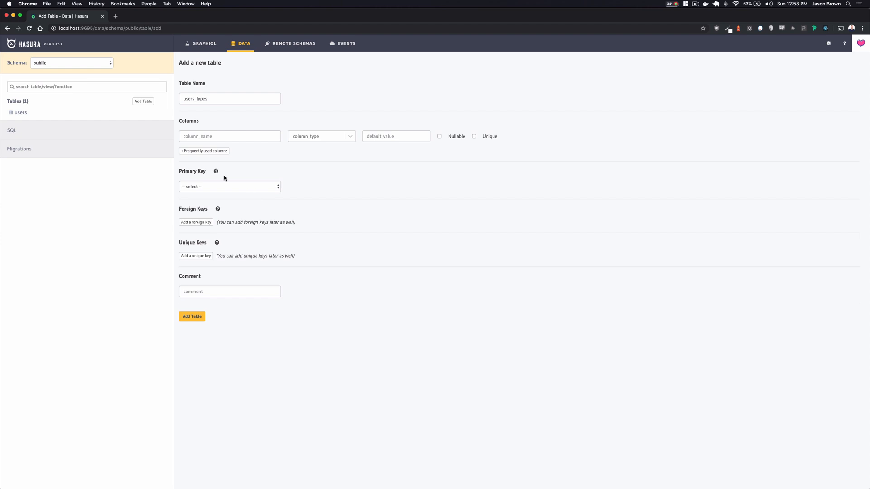
Define a value column of type Text and make it the new table's primary key.
{"action": "left_click", "coordinate": [237, 136]}
{"action": "type", "text": "va"}
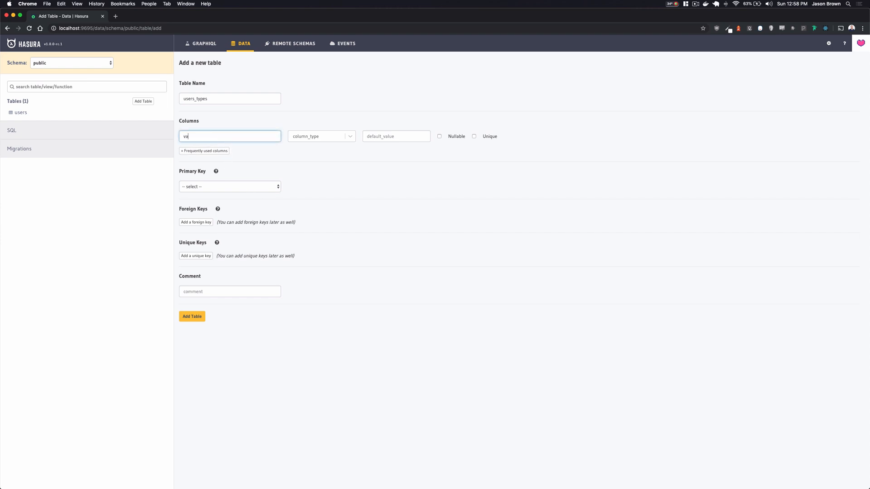
{"action": "type", "text": "lue"}
{"action": "key", "text": "Tab"}
{"action": "left_click", "coordinate": [321, 138]}
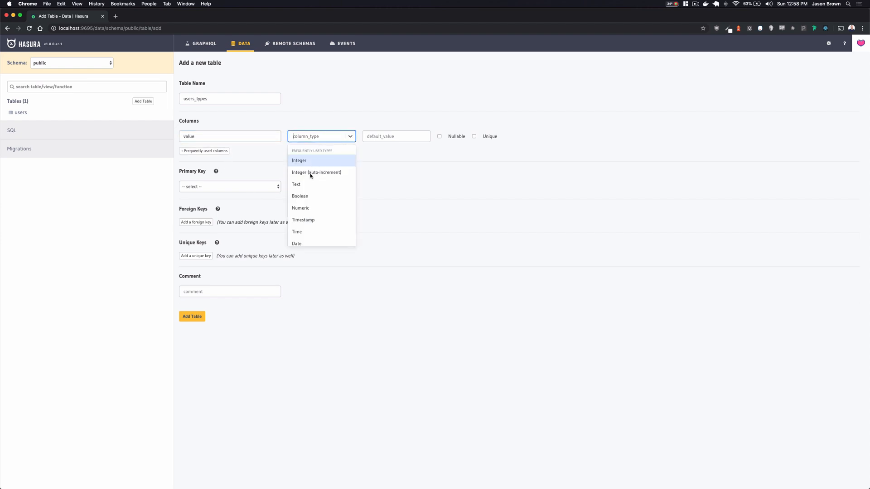
{"action": "left_click", "coordinate": [307, 185]}
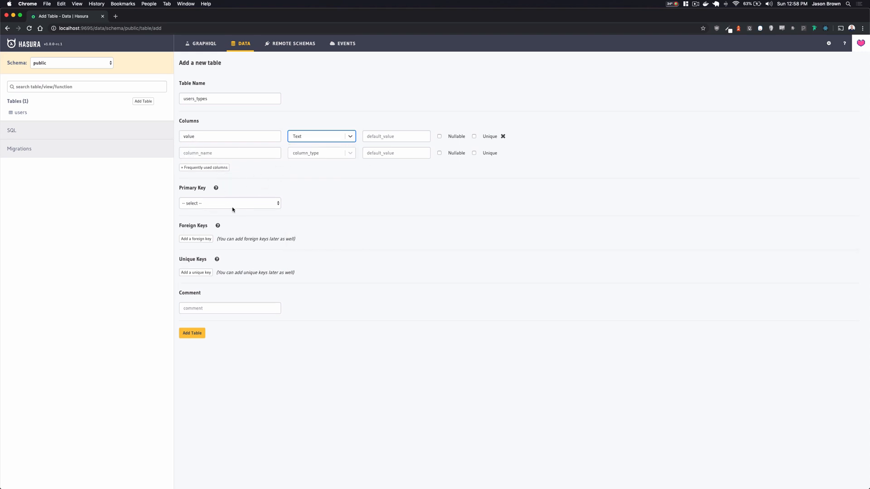
{"action": "left_click", "coordinate": [199, 202]}
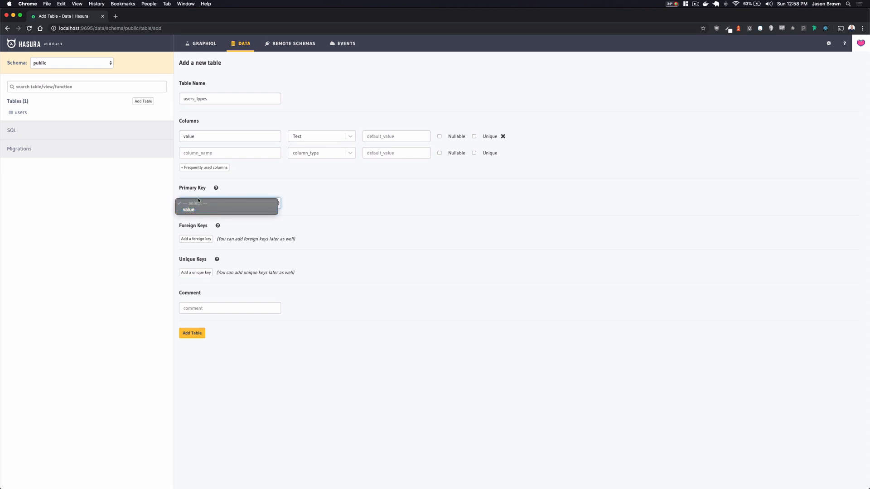
{"action": "left_click", "coordinate": [198, 210]}
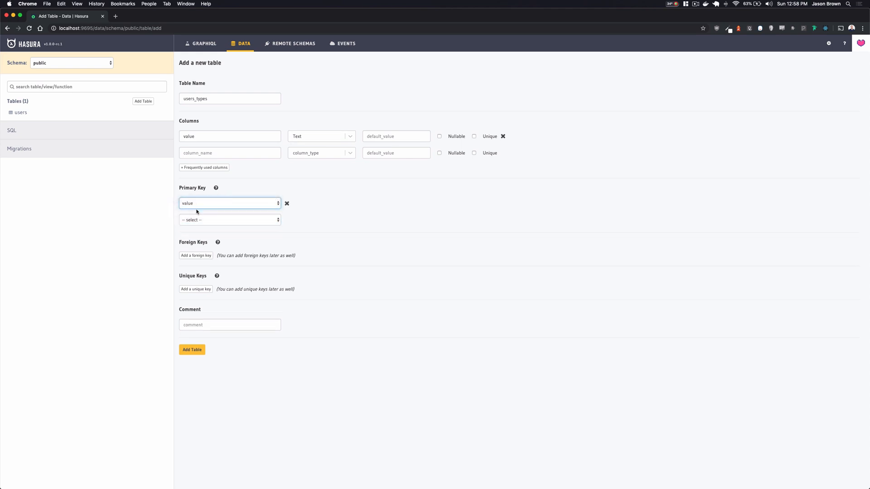
Add a description column of type Text and create the users_types table.
{"action": "left_click", "coordinate": [223, 154]}
{"action": "type", "text": "desc"}
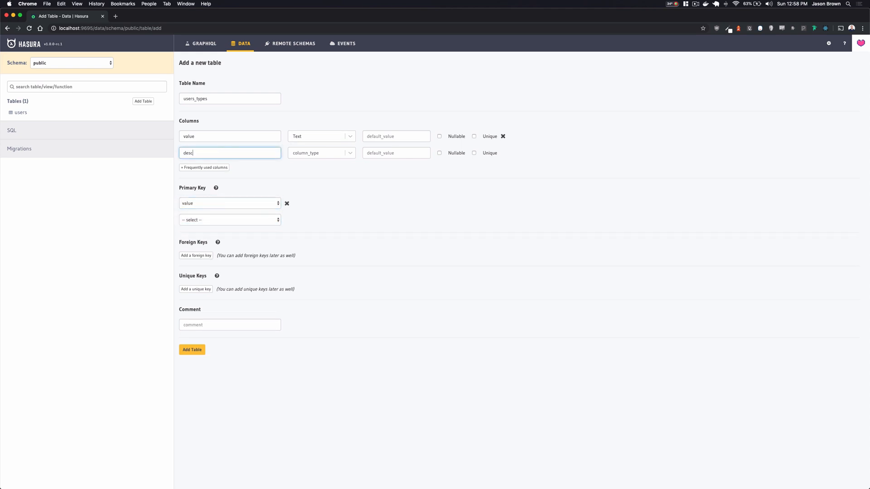
{"action": "type", "text": "ription"}
{"action": "key", "text": "Tab"}
{"action": "type", "text": "text"}
{"action": "key", "text": "Return"}
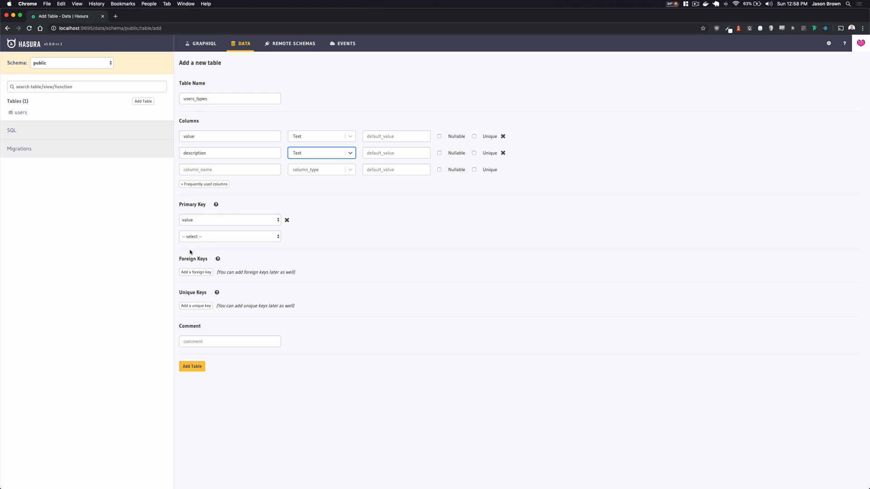
{"action": "left_click", "coordinate": [198, 367]}
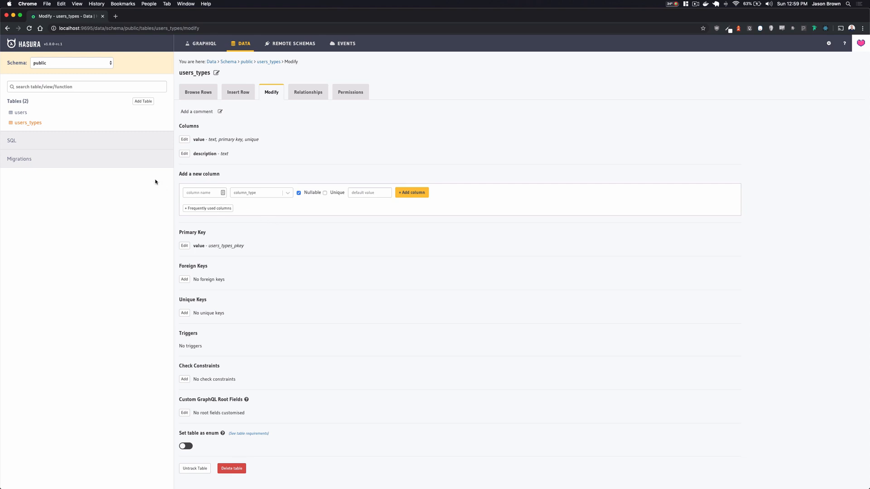
Write raw SQL inserting ('FREE', 'This is an unpaid account') and ('PRO', 'This is a paid account') into users_types (value, description).
{"action": "left_click", "coordinate": [29, 164]}
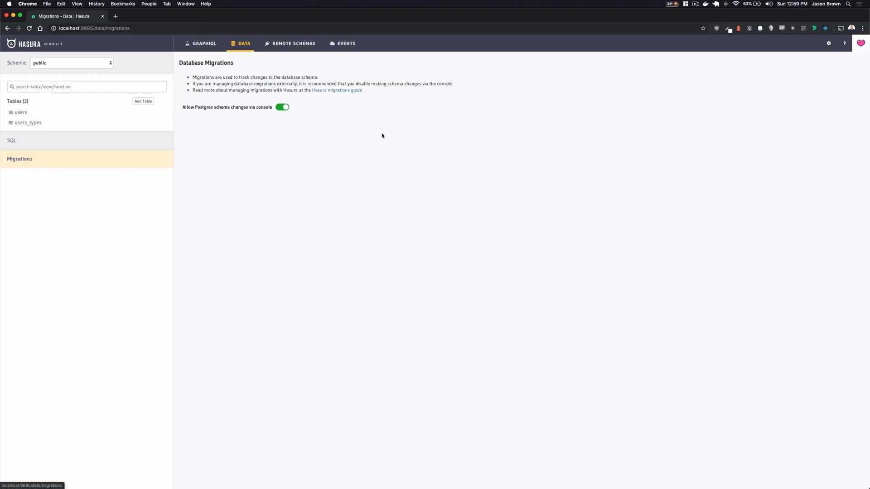
{"action": "left_click", "coordinate": [29, 144]}
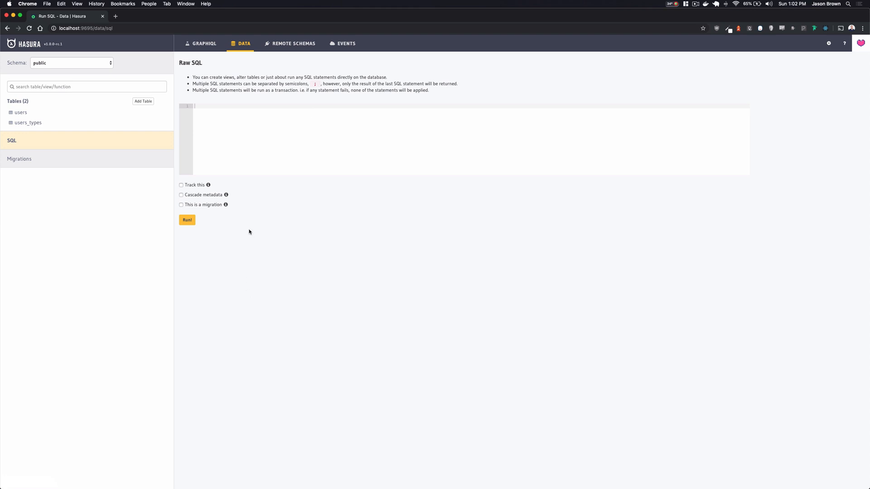
{"action": "left_click", "coordinate": [237, 152]}
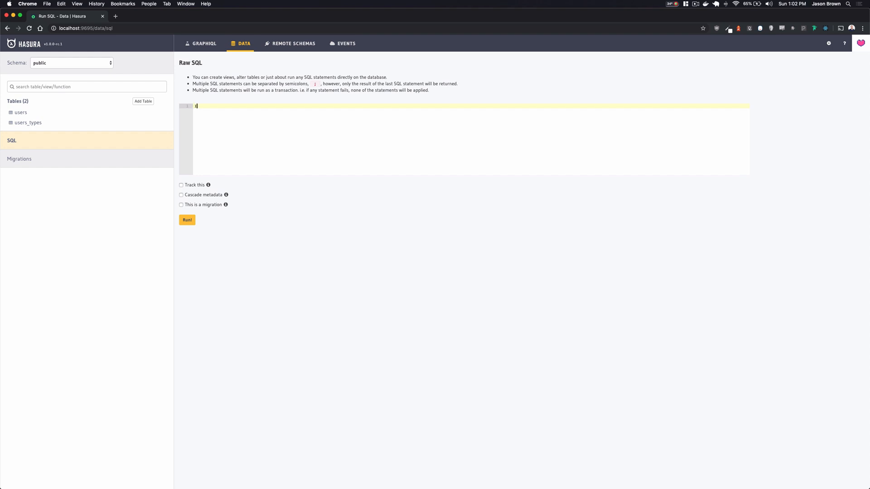
{"action": "type", "text": "INE"}
{"action": "key", "text": "BackSpace"}
{"action": "type", "text": "SERT INTO users_types (value, description"}
{"action": "type", "text": " VALUES ('FREE"}
{"action": "type", "text": ", 'THIs is an unpaid ac"}
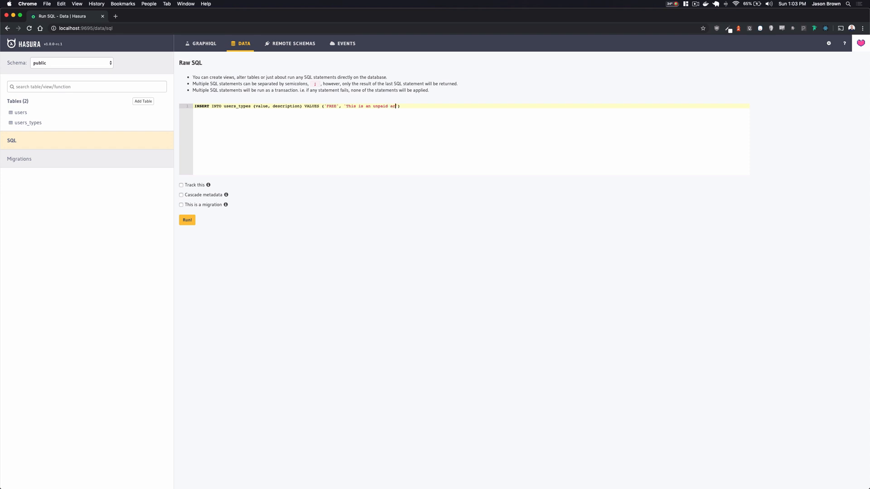
{"action": "type", "text": "count'), ('PRO', 'This is a paid account');"}
Run the SQL as a migration named run_users_types_enum and view the rows of users_types.
{"action": "left_click", "coordinate": [190, 205]}
{"action": "left_click", "coordinate": [269, 215]}
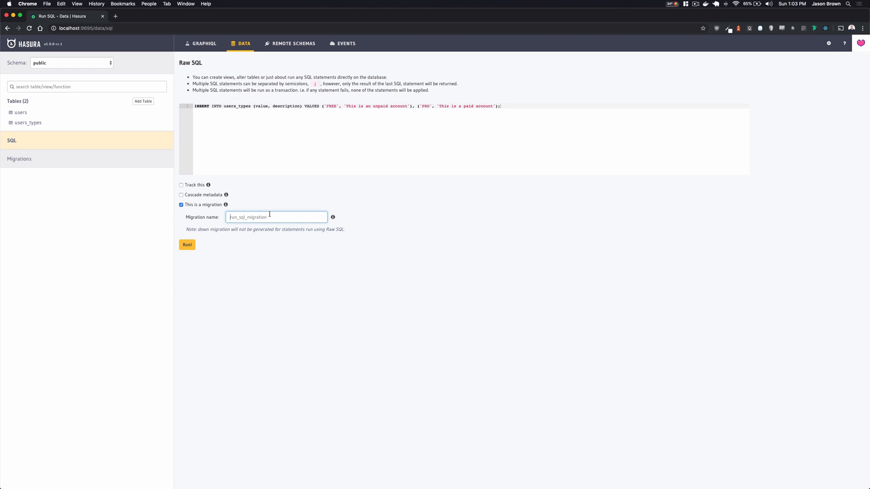
{"action": "type", "text": "run_users_types_enum"}
{"action": "left_click", "coordinate": [190, 248]}
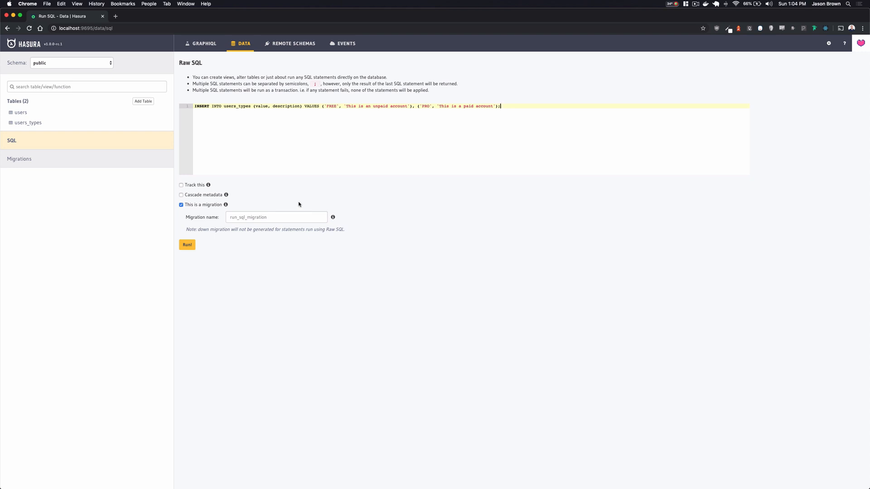
{"action": "left_click", "coordinate": [34, 123]}
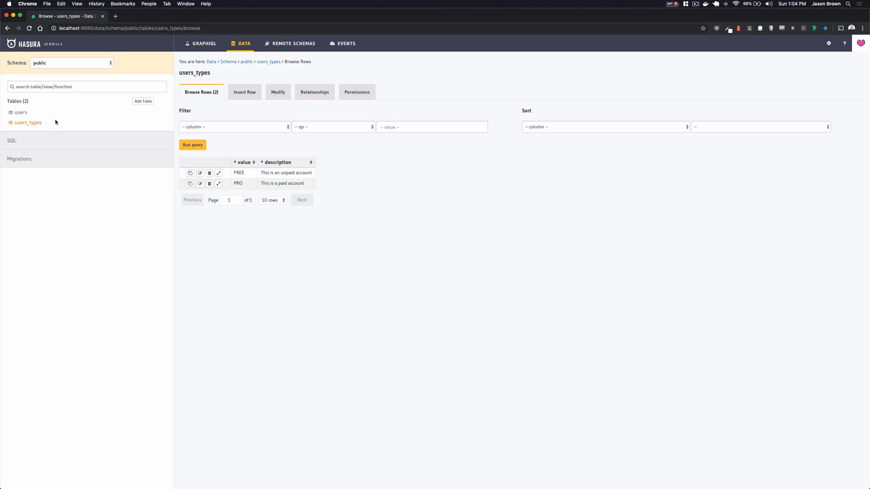
Add a foreign key on the users table from type to the value column of users_types in the public schema.
{"action": "left_click", "coordinate": [23, 112]}
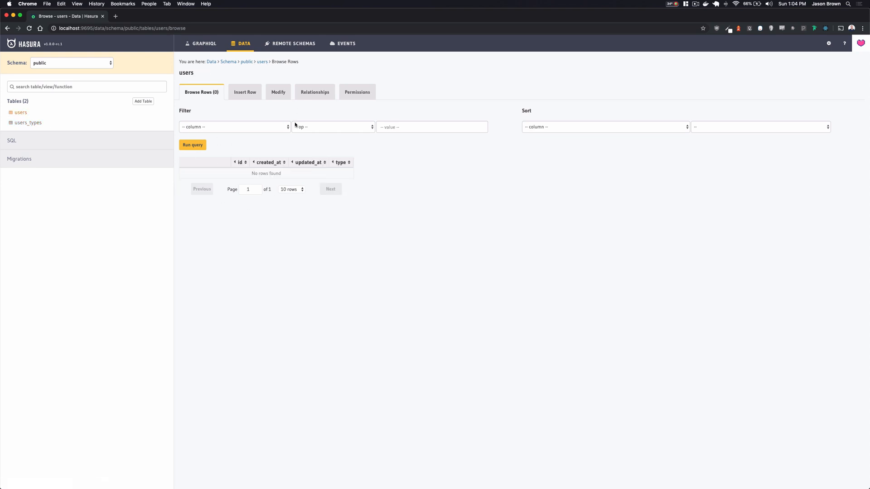
{"action": "left_click", "coordinate": [278, 92]}
{"action": "scroll", "coordinate": [298, 241], "scroll_direction": "down", "scroll_amount": 1}
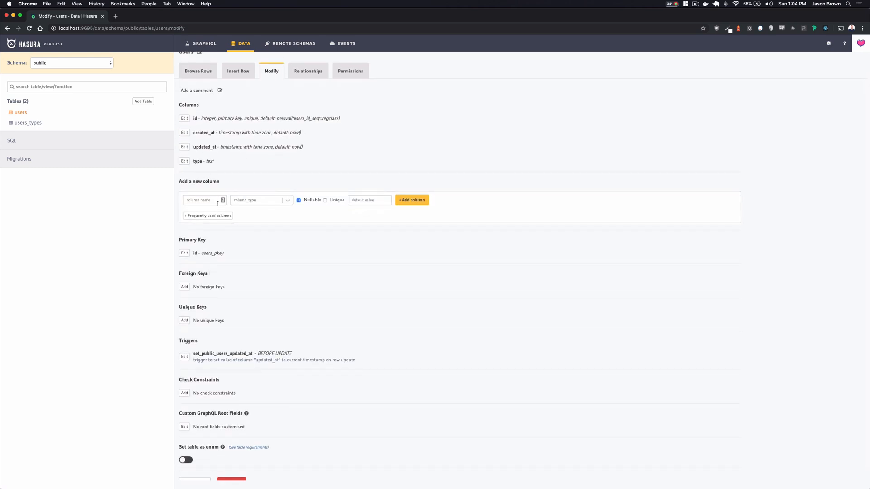
{"action": "left_click", "coordinate": [184, 287]}
{"action": "scroll", "coordinate": [216, 207], "scroll_direction": "down", "scroll_amount": 5}
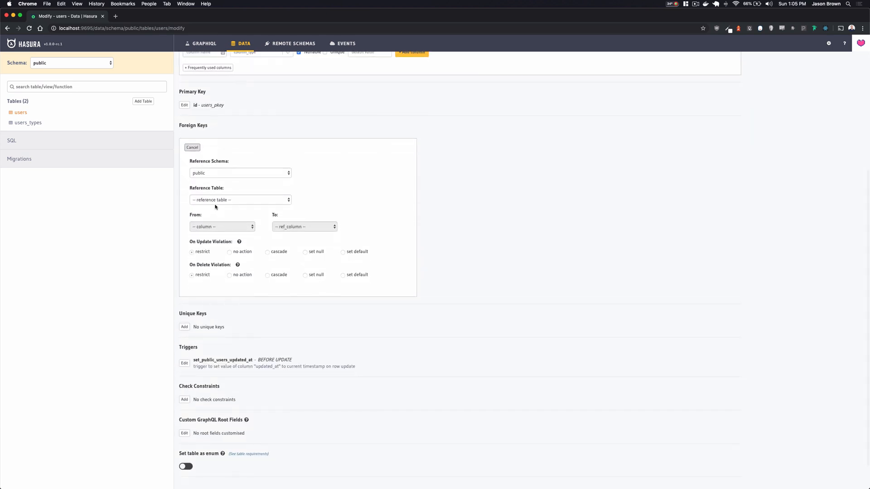
{"action": "left_click", "coordinate": [213, 201]}
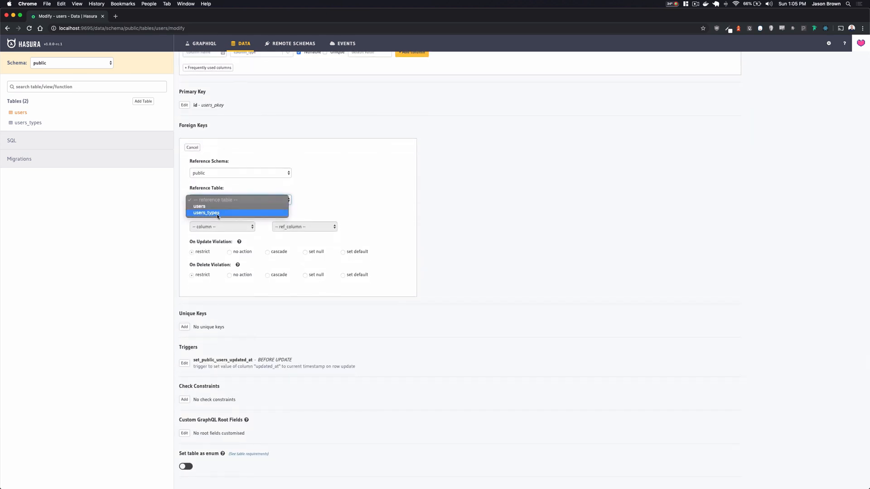
{"action": "left_click", "coordinate": [218, 213]}
{"action": "left_click", "coordinate": [219, 227]}
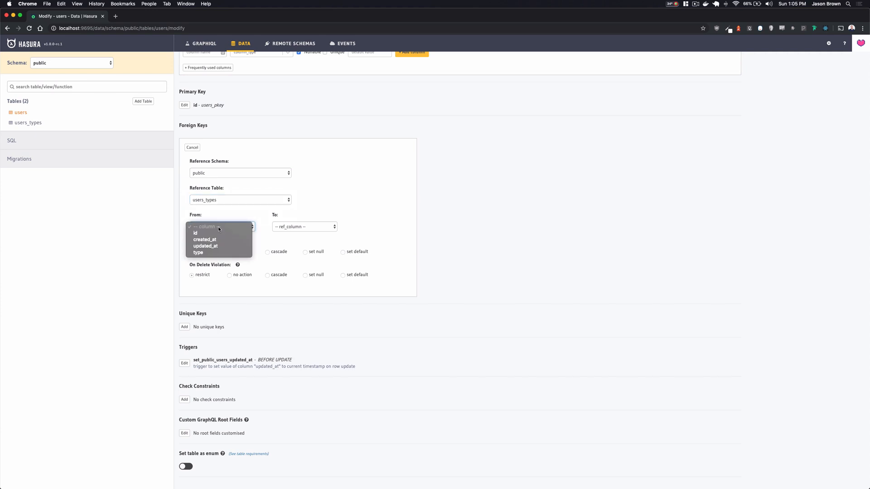
{"action": "left_click", "coordinate": [214, 253]}
{"action": "left_click", "coordinate": [316, 227]}
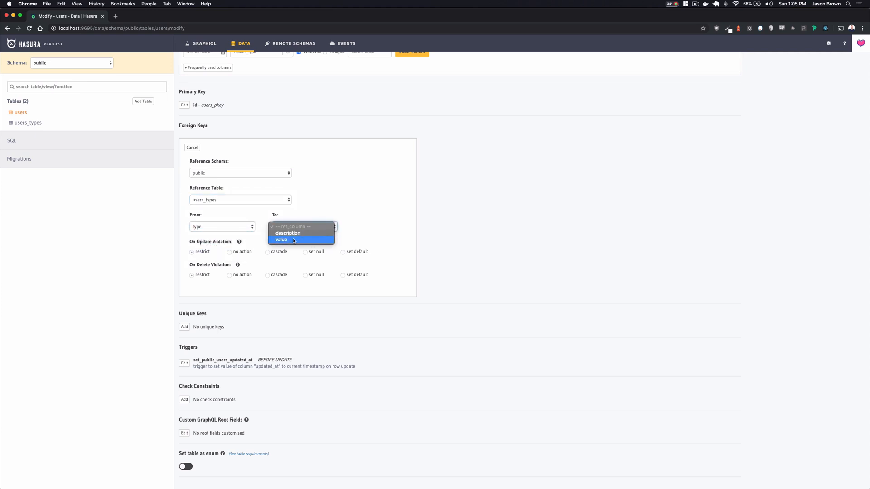
{"action": "left_click", "coordinate": [295, 239]}
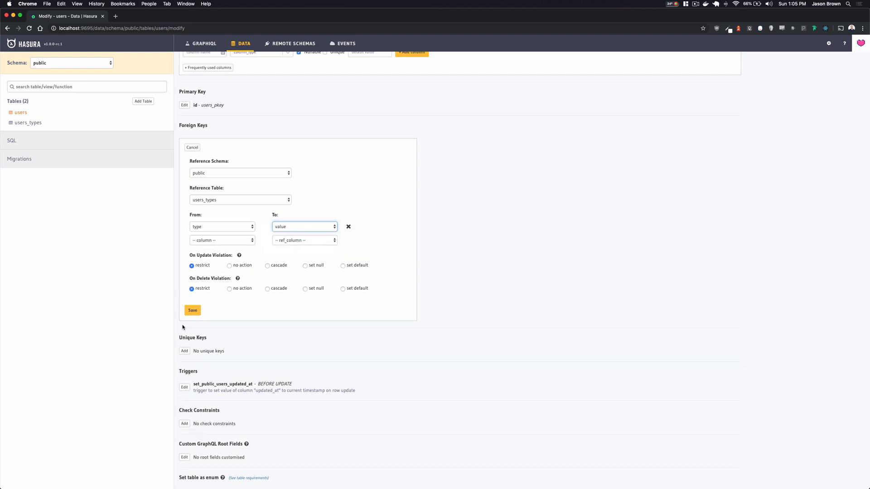
{"action": "left_click", "coordinate": [196, 311]}
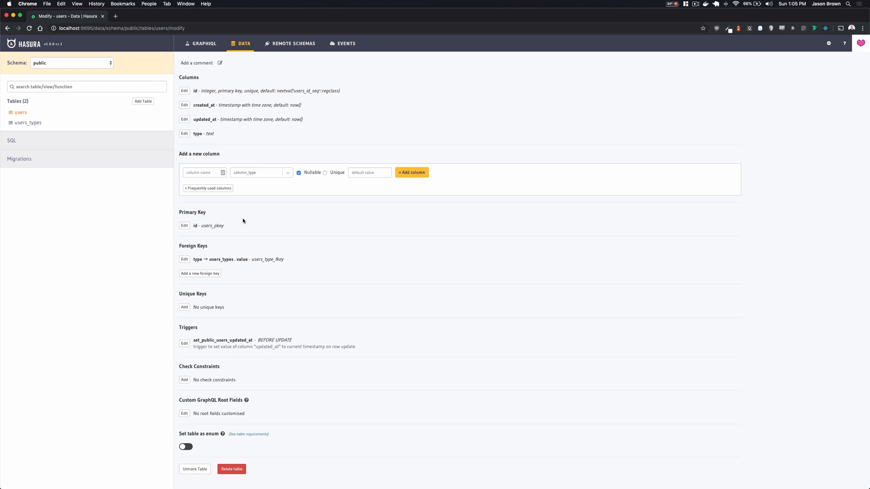
Set the users_types table as an enum and accept the confirmation.
{"action": "left_click", "coordinate": [34, 124]}
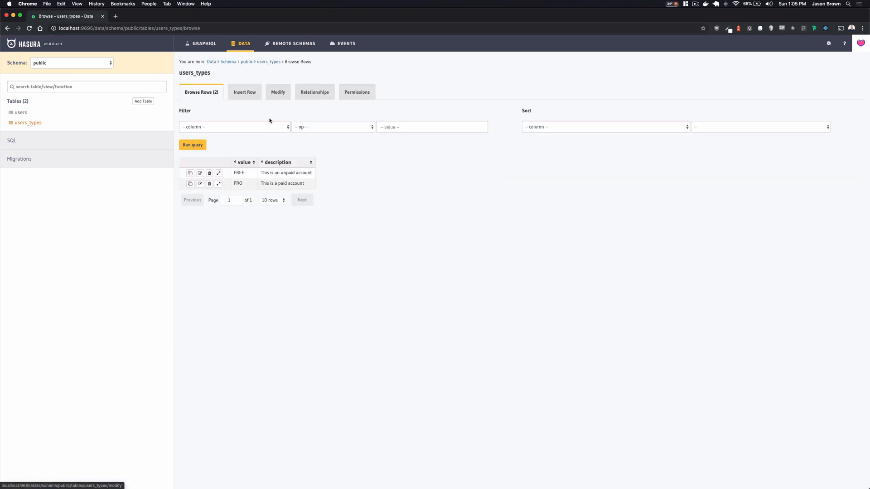
{"action": "left_click", "coordinate": [278, 95]}
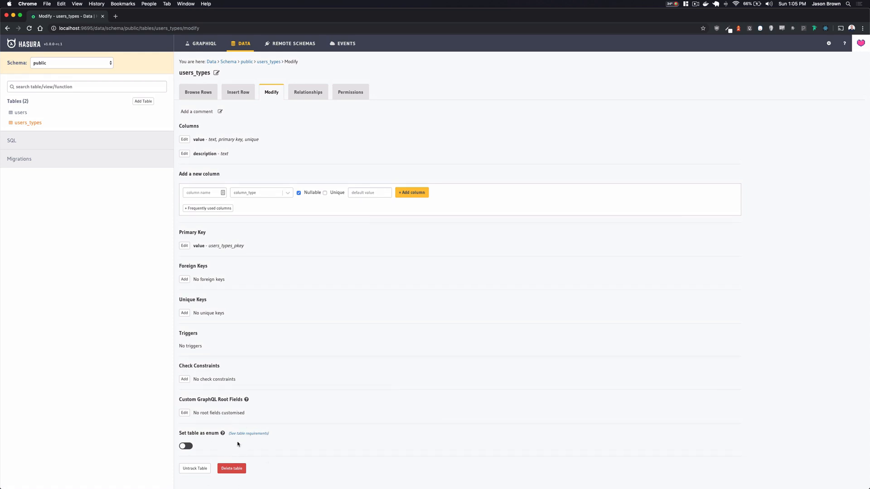
{"action": "left_click", "coordinate": [188, 446]}
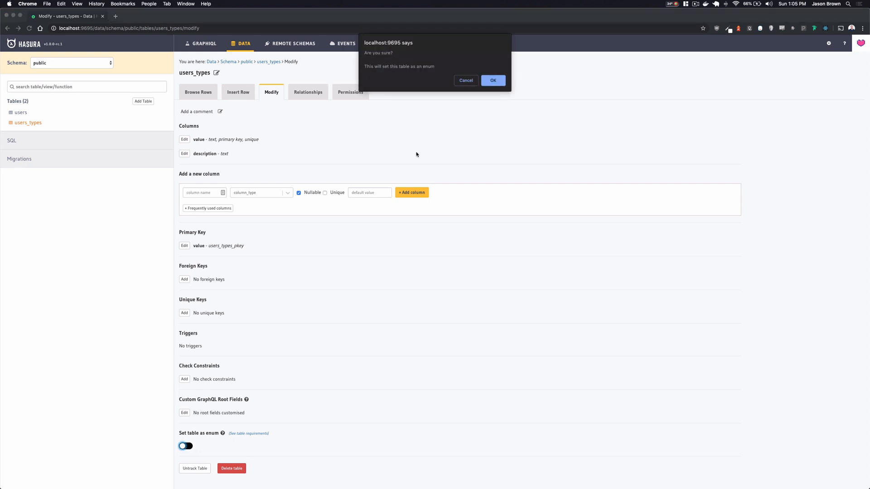
{"action": "left_click", "coordinate": [493, 81]}
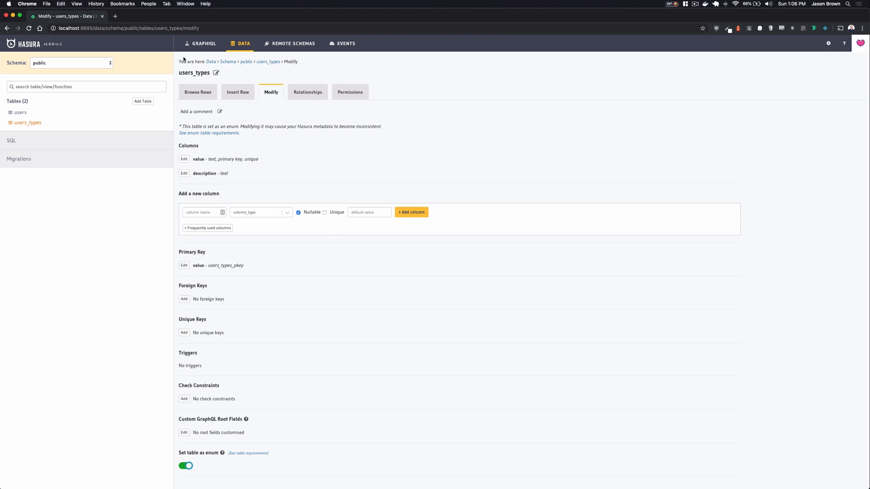
In the GraphiQL query MyQuery, filter users where type equals (_eq) PRO.
{"action": "left_click", "coordinate": [199, 45]}
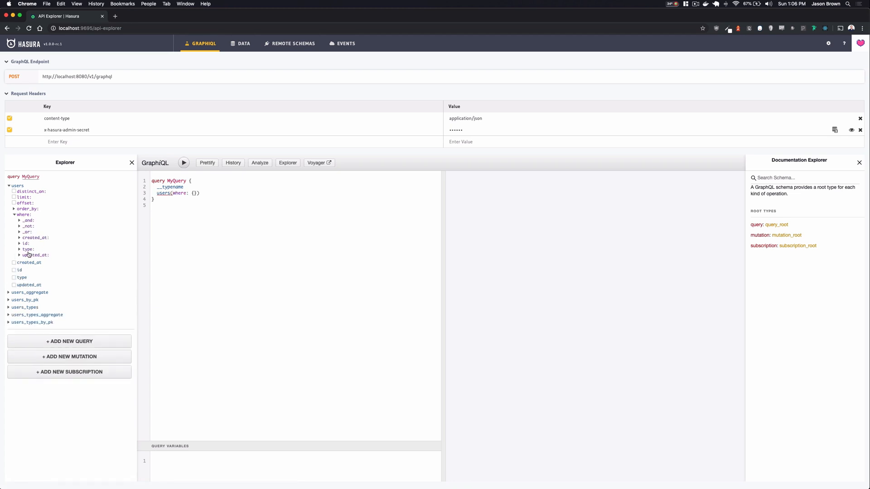
{"action": "left_click", "coordinate": [28, 250]}
{"action": "left_click", "coordinate": [32, 256]}
{"action": "left_click", "coordinate": [50, 257]}
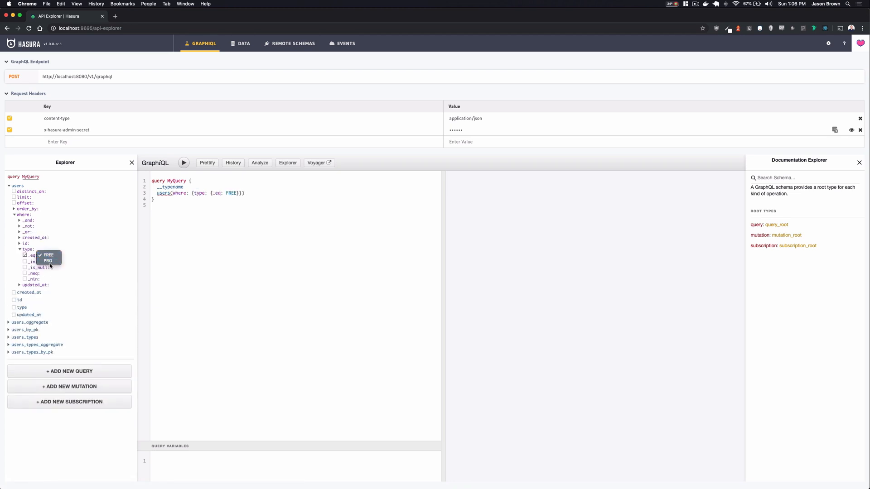
{"action": "left_click", "coordinate": [49, 260]}
Alternate the type filter's _eq value between FREE and PRO, finishing on PRO.
{"action": "left_click", "coordinate": [49, 257]}
{"action": "left_click", "coordinate": [50, 250]}
{"action": "left_click", "coordinate": [50, 256]}
{"action": "left_click", "coordinate": [49, 261]}
{"action": "left_click", "coordinate": [50, 256]}
{"action": "left_click", "coordinate": [49, 249]}
{"action": "left_click", "coordinate": [50, 255]}
{"action": "left_click", "coordinate": [50, 262]}
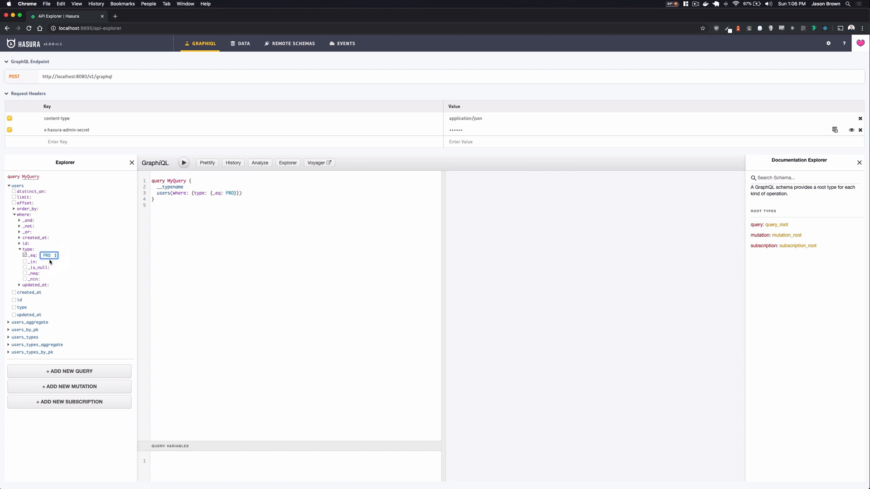